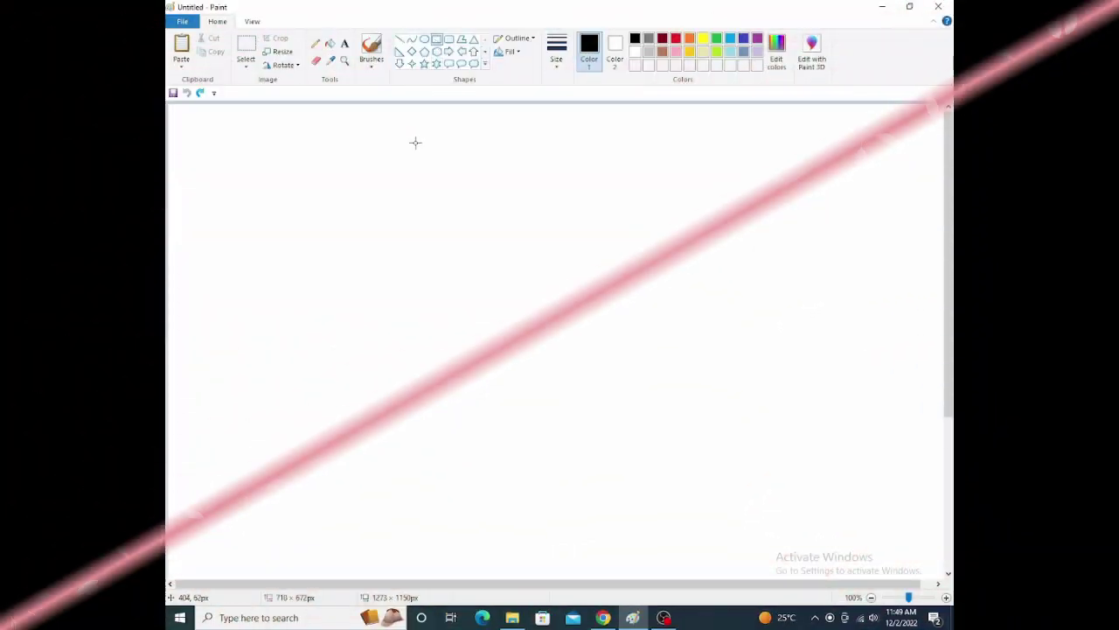
- Draw a large black square, then line both corner-to-corner diagonals to form an X
mouse_move(348, 140)
left_mouse_down()
mouse_move(791, 537)
mouse_move(797, 556)
left_mouse_up()
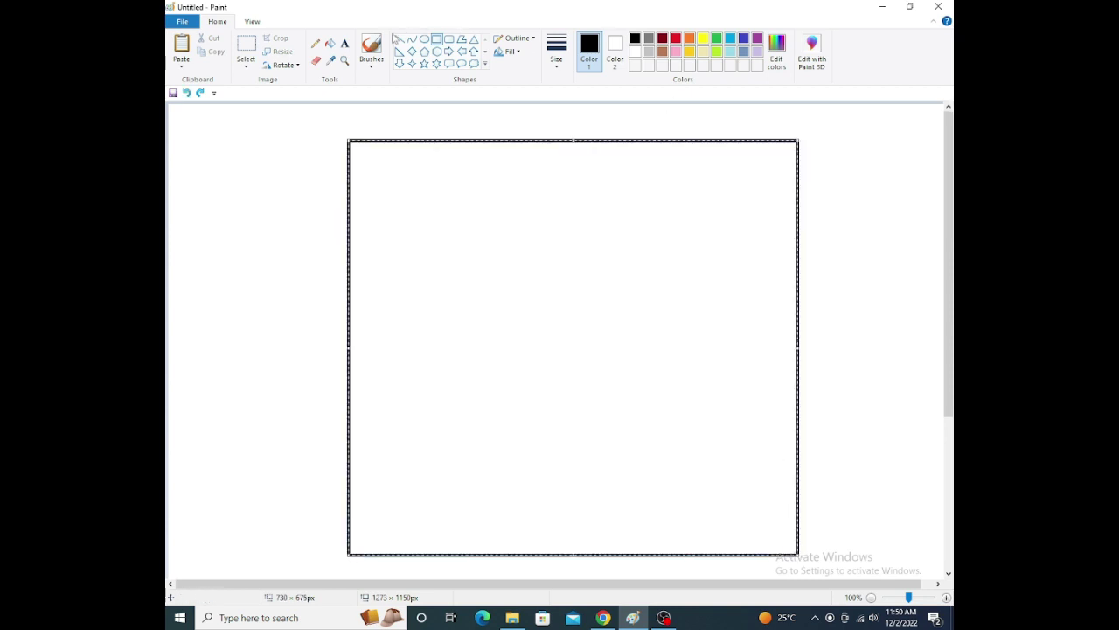
left_click(399, 41)
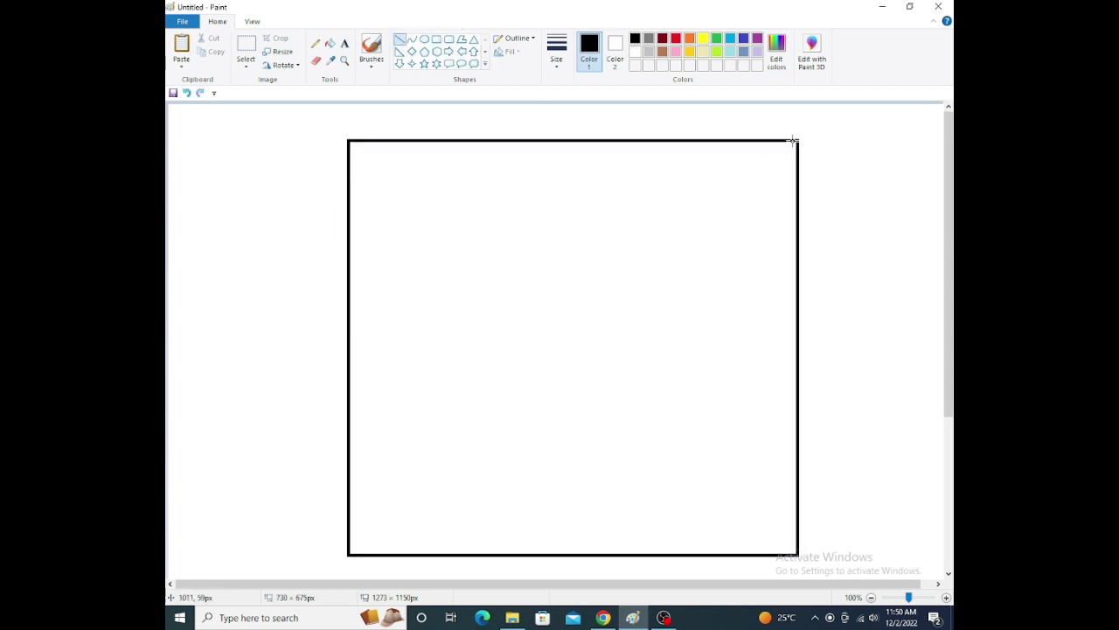
left_click_drag(797, 141, 349, 553)
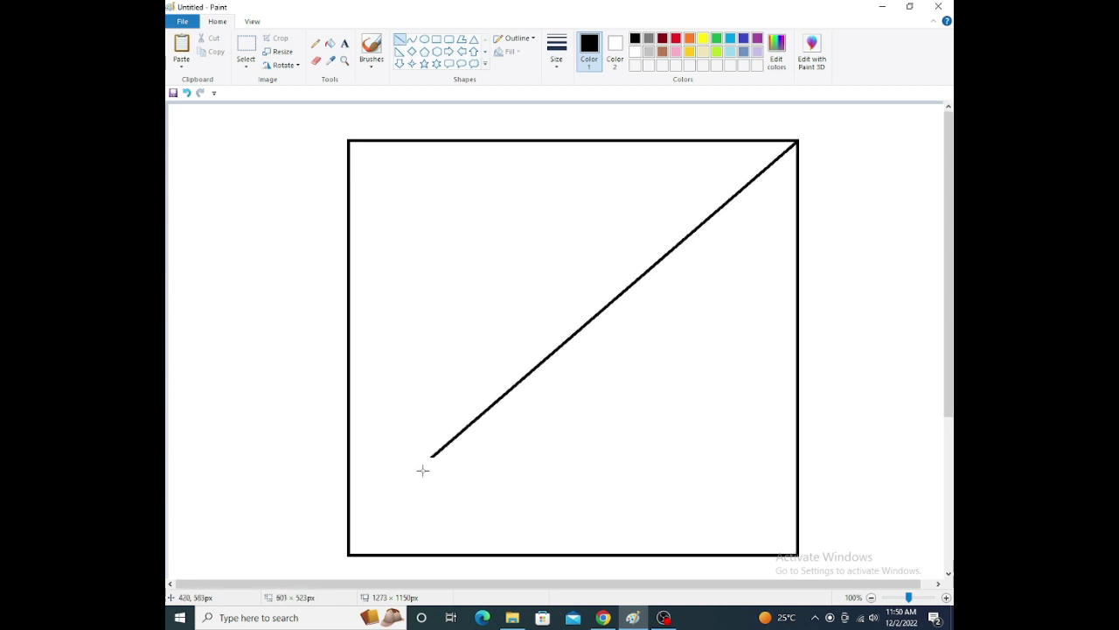
left_click_drag(349, 553, 349, 554)
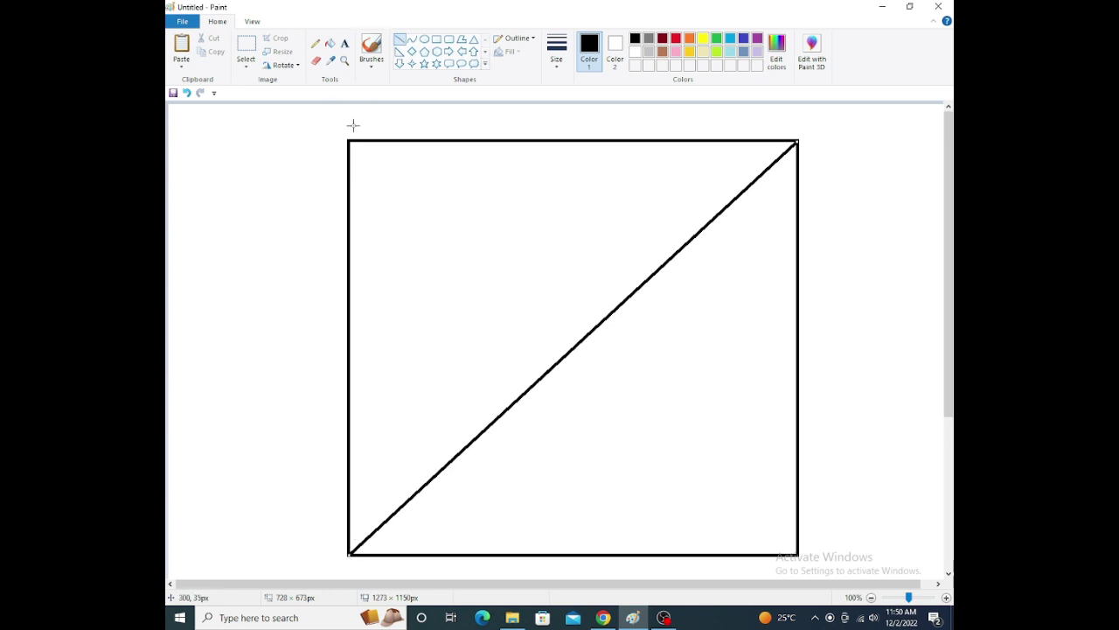
left_click_drag(348, 140, 795, 554)
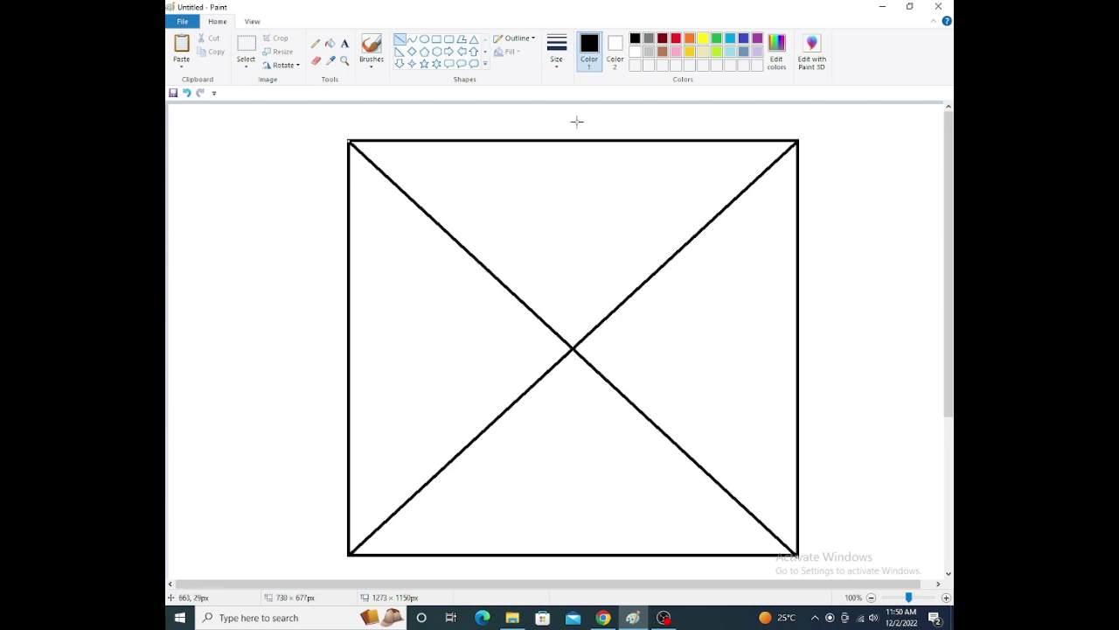
left_click(424, 39)
- Draw a red circle inscribed in the square and a tiny red dot where the diagonals cross
left_click(676, 38)
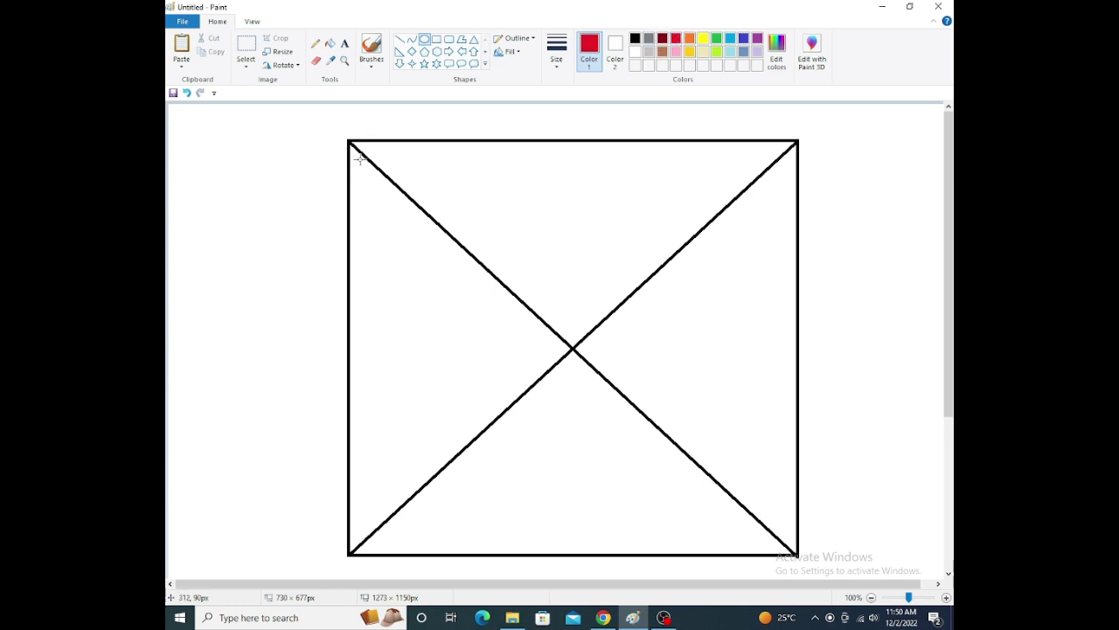
left_click_drag(355, 153, 793, 546)
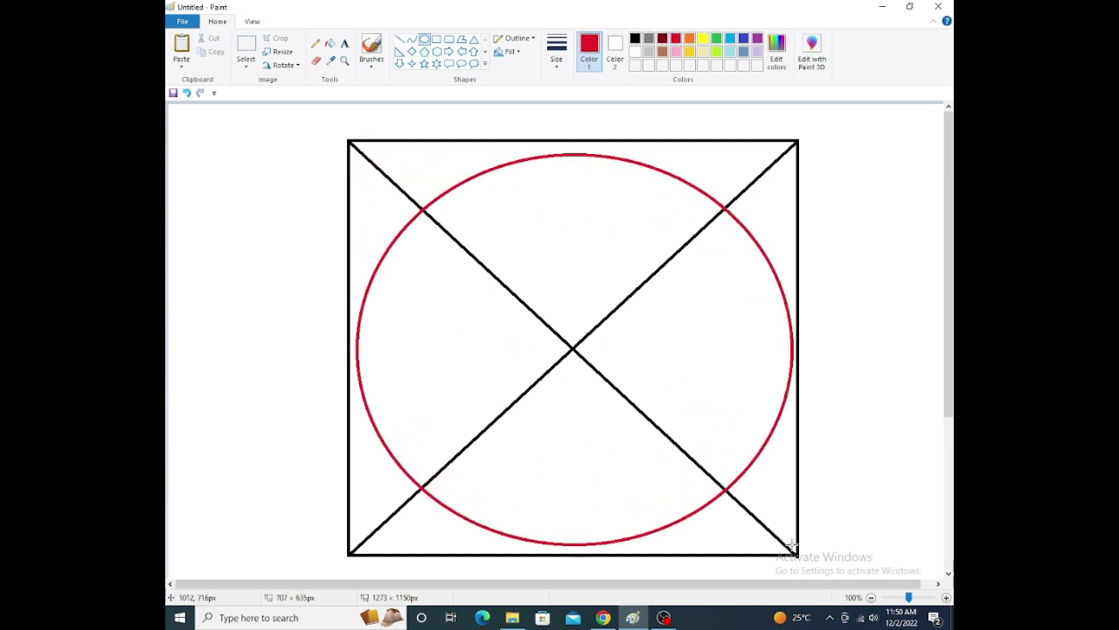
left_click_drag(792, 544, 793, 550)
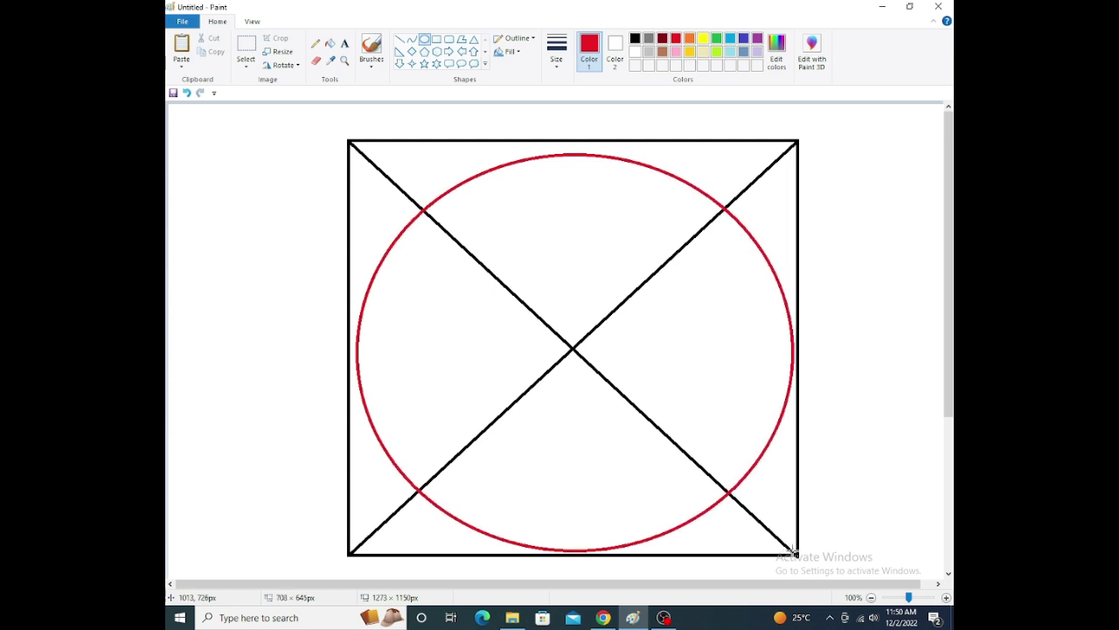
left_click_drag(794, 550, 792, 558)
left_click_drag(628, 479, 628, 468)
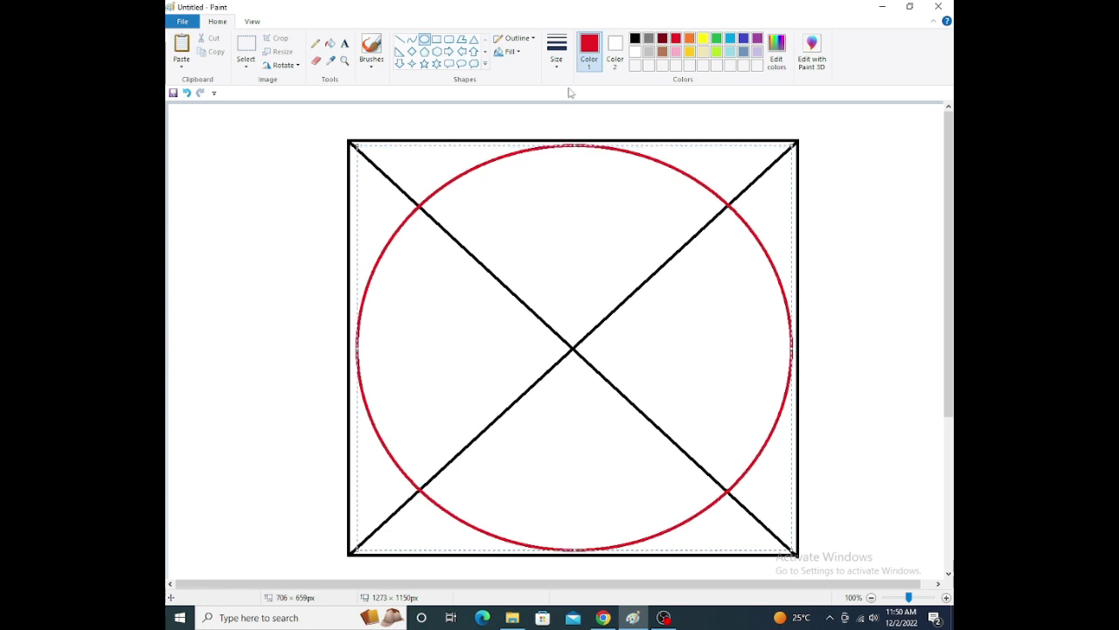
left_click(437, 40)
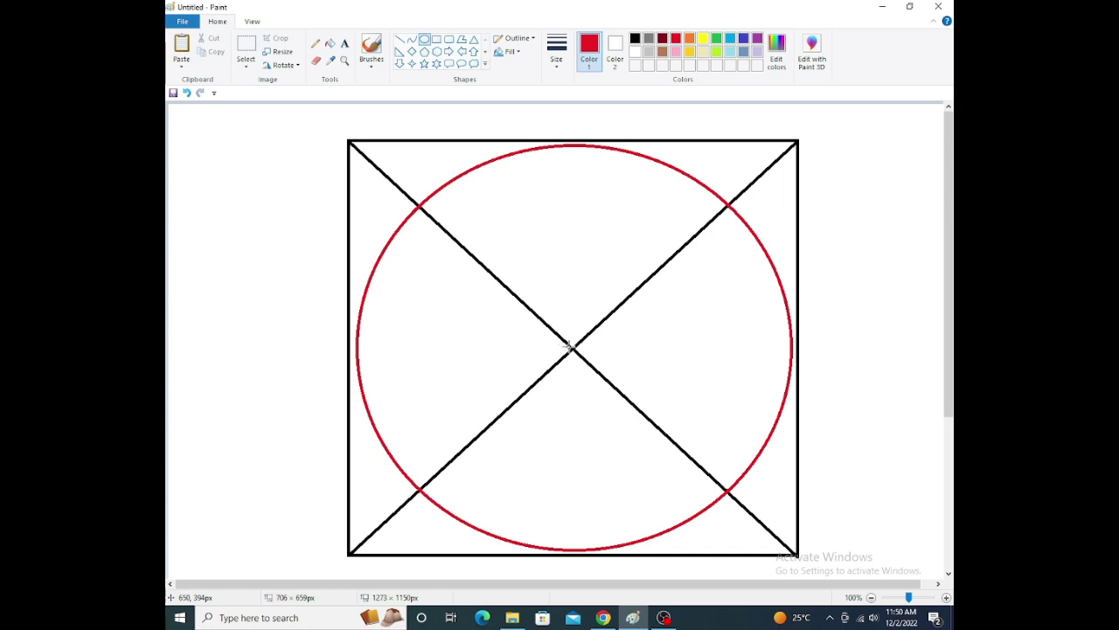
left_click_drag(570, 344, 575, 351)
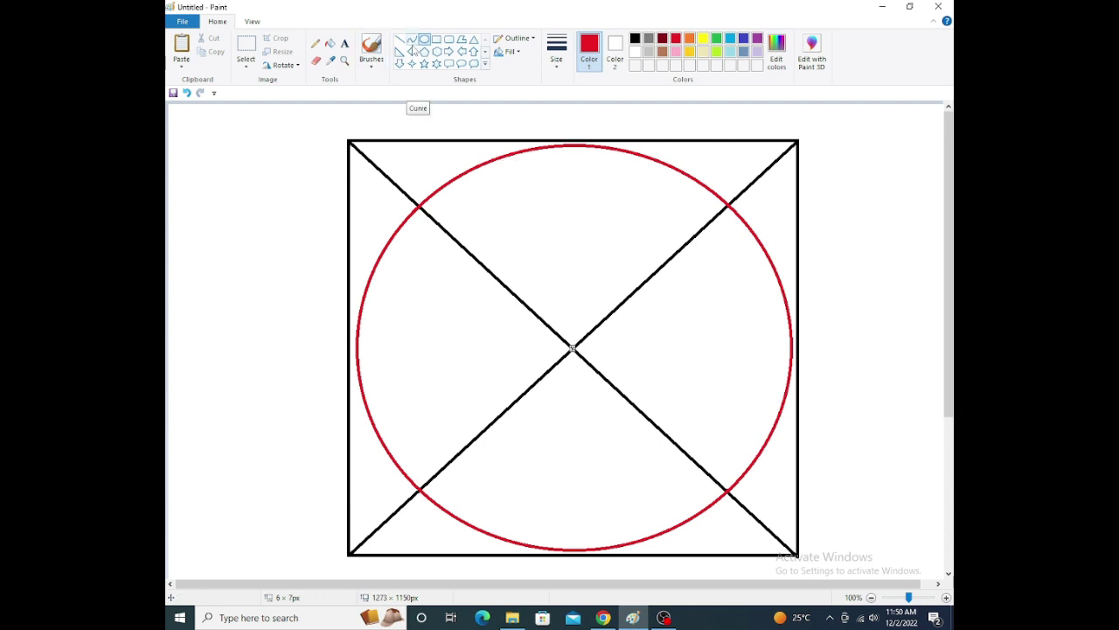
- Fill every inner wedge and outer corner region of the figure black
left_click(329, 42)
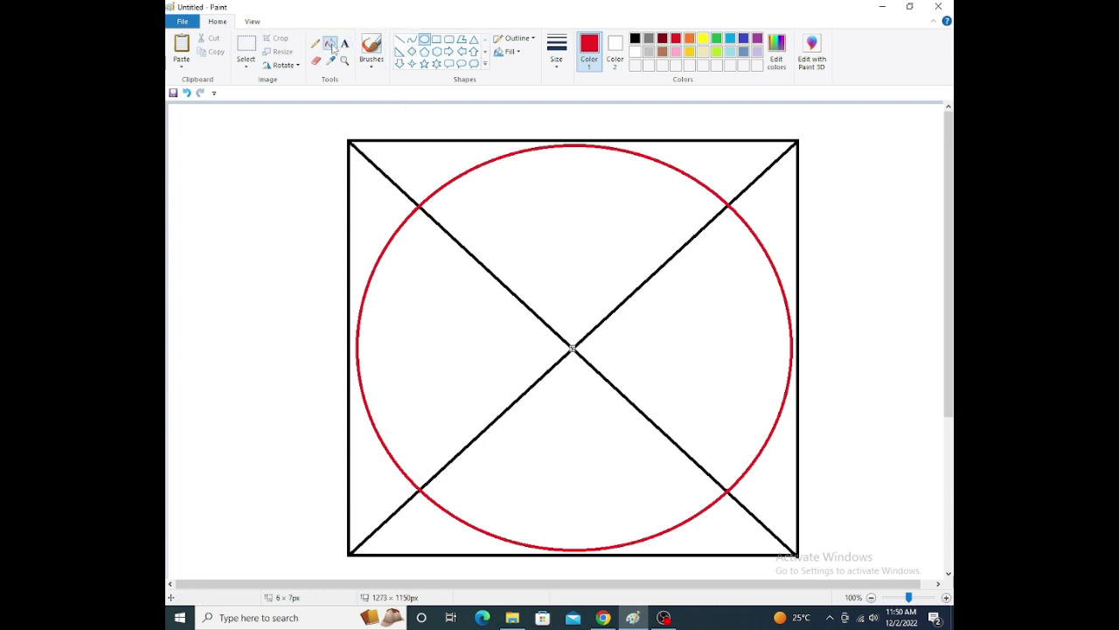
left_click(635, 38)
left_click(588, 198)
left_click(520, 309)
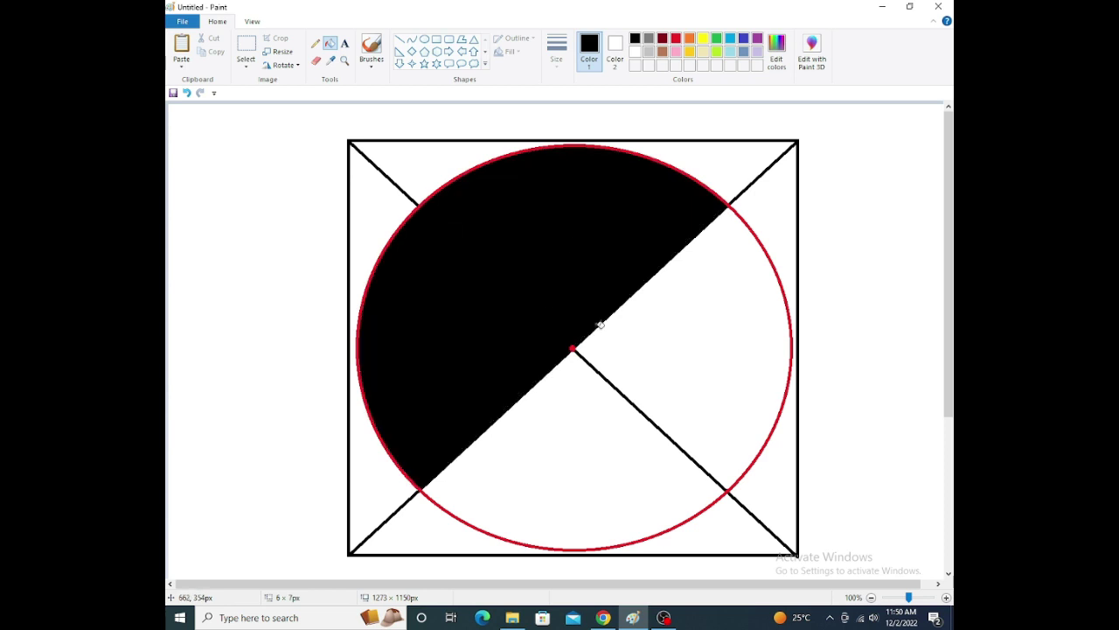
left_click(671, 337)
left_click(634, 409)
left_click(760, 151)
left_click(774, 194)
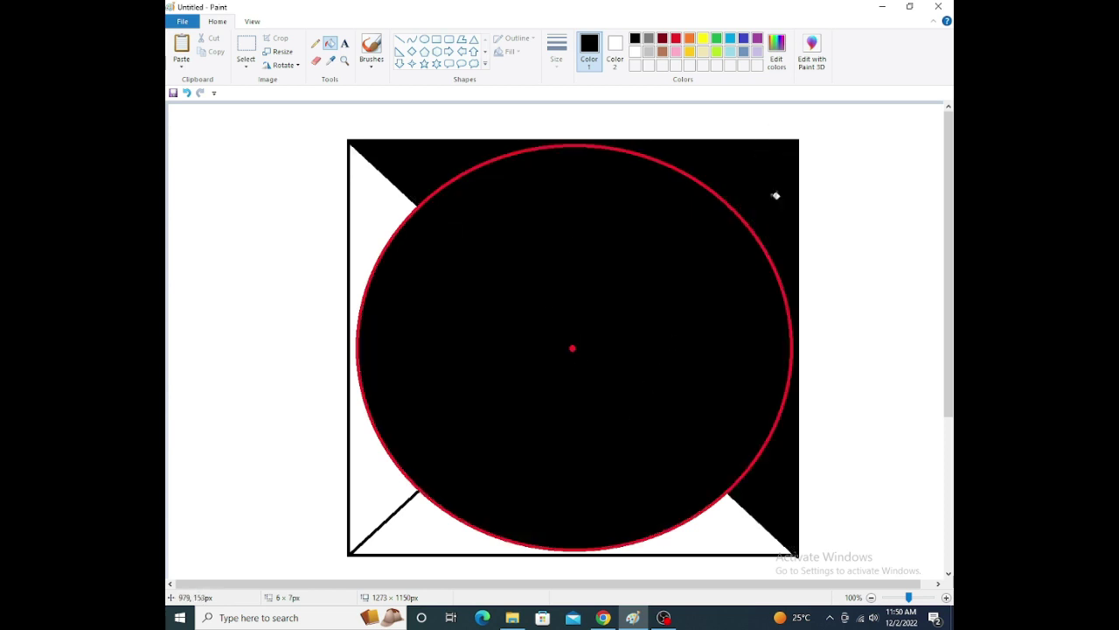
left_click(378, 252)
left_click(434, 538)
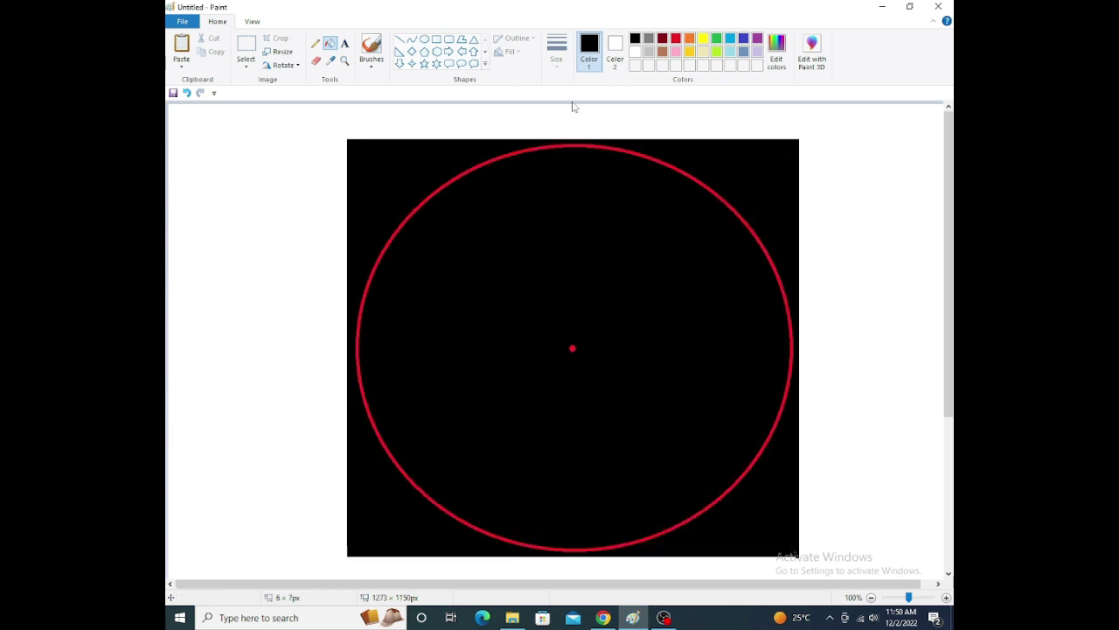
- Fill the circle's interior and the surrounding black area white
left_click(636, 51)
left_click(669, 206)
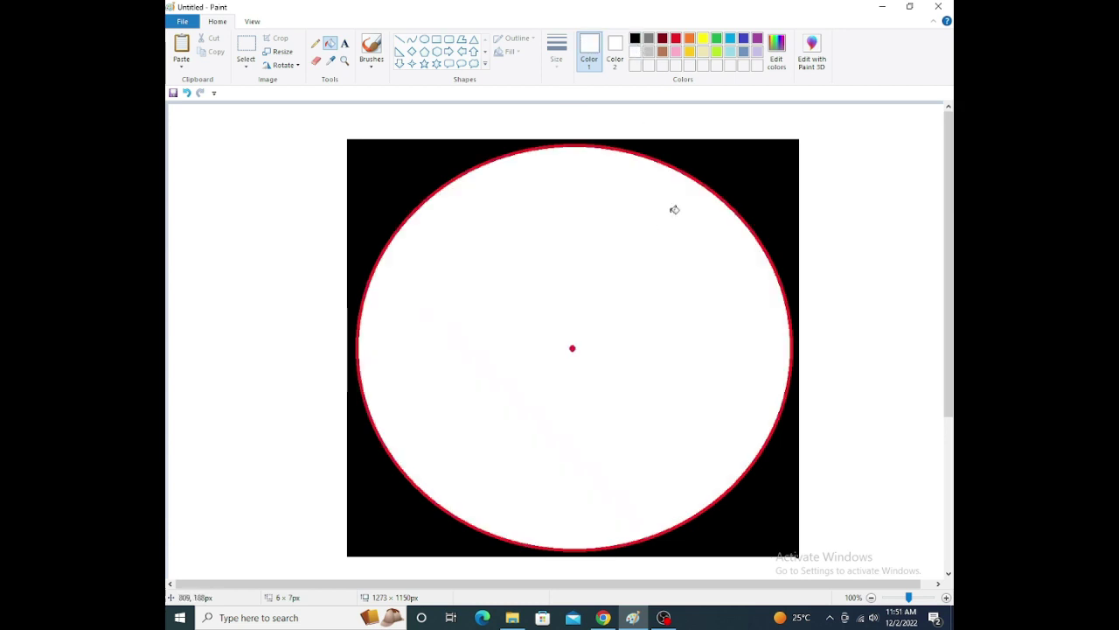
left_click(726, 159)
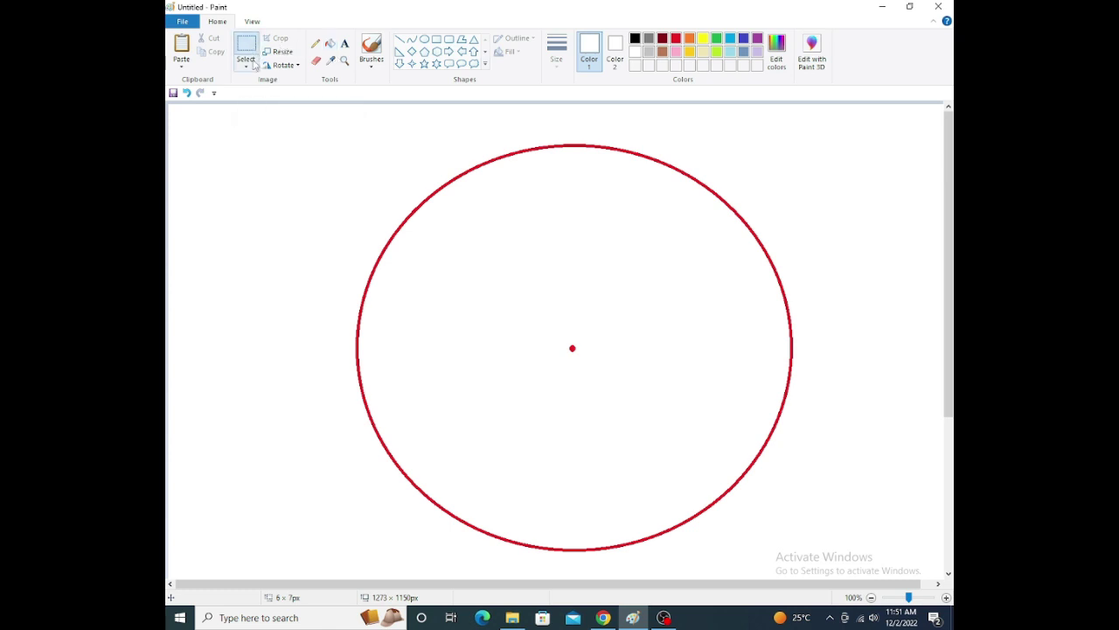
- Copy the red circle and place the copy's centre dot on the original's upper-right edge
left_click(253, 65)
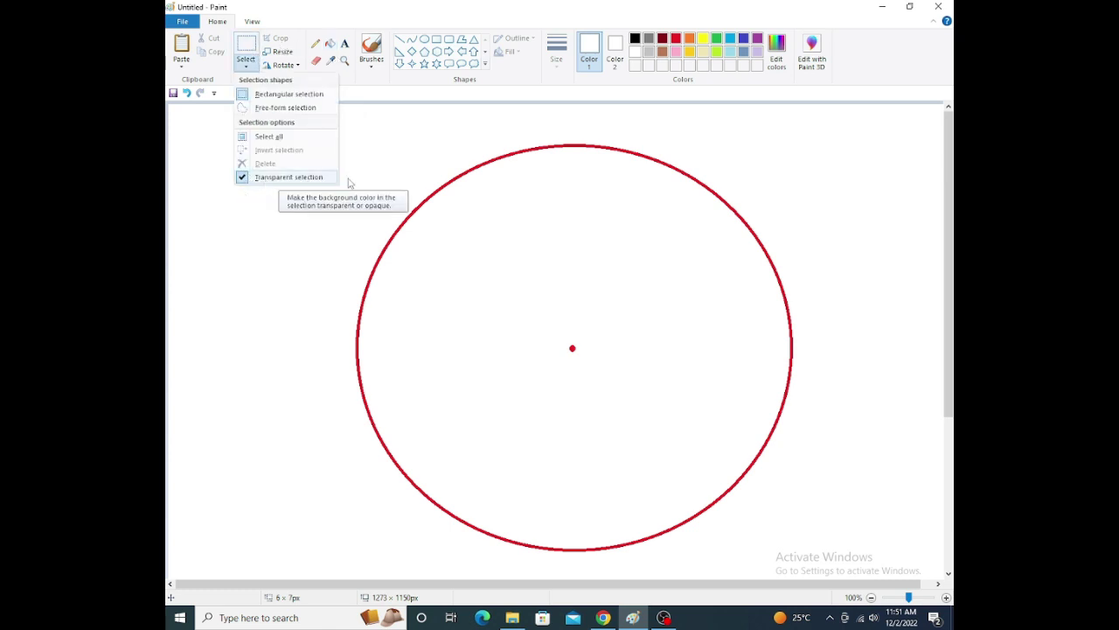
left_click(850, 173)
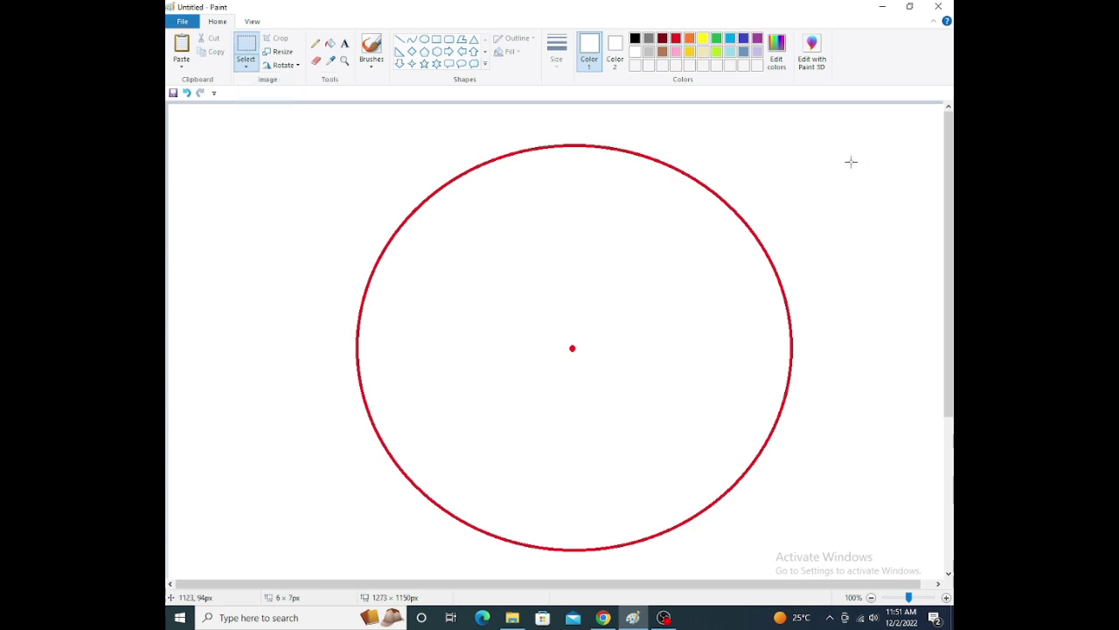
mouse_move(324, 135)
left_mouse_down()
mouse_move(765, 550)
mouse_move(812, 556)
left_mouse_up()
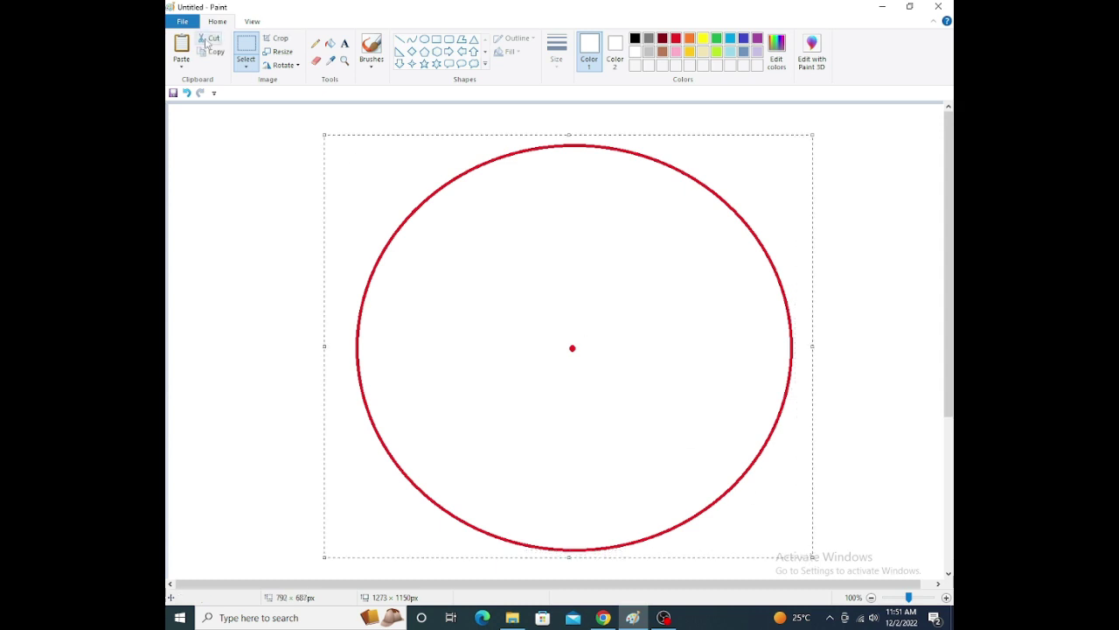
left_click(209, 54)
left_click(181, 48)
left_click_drag(425, 220, 460, 216)
left_click_drag(551, 285, 737, 162)
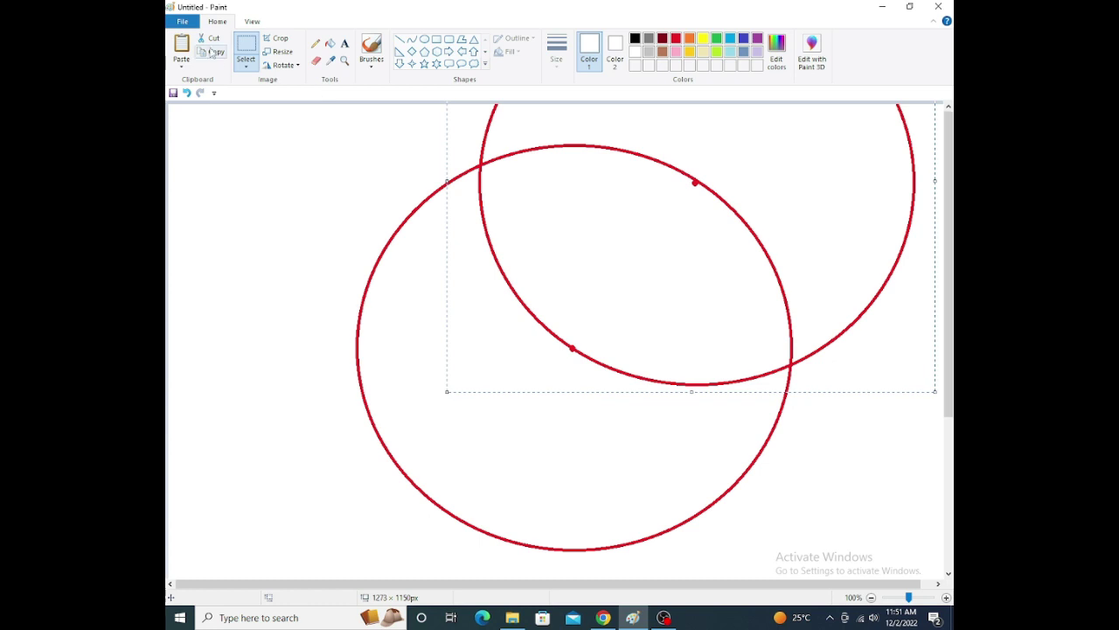
- Paste three more circle copies, placing them upper-right, lower-left and lower-right through the centre
left_click(181, 48)
left_click_drag(384, 310, 442, 164)
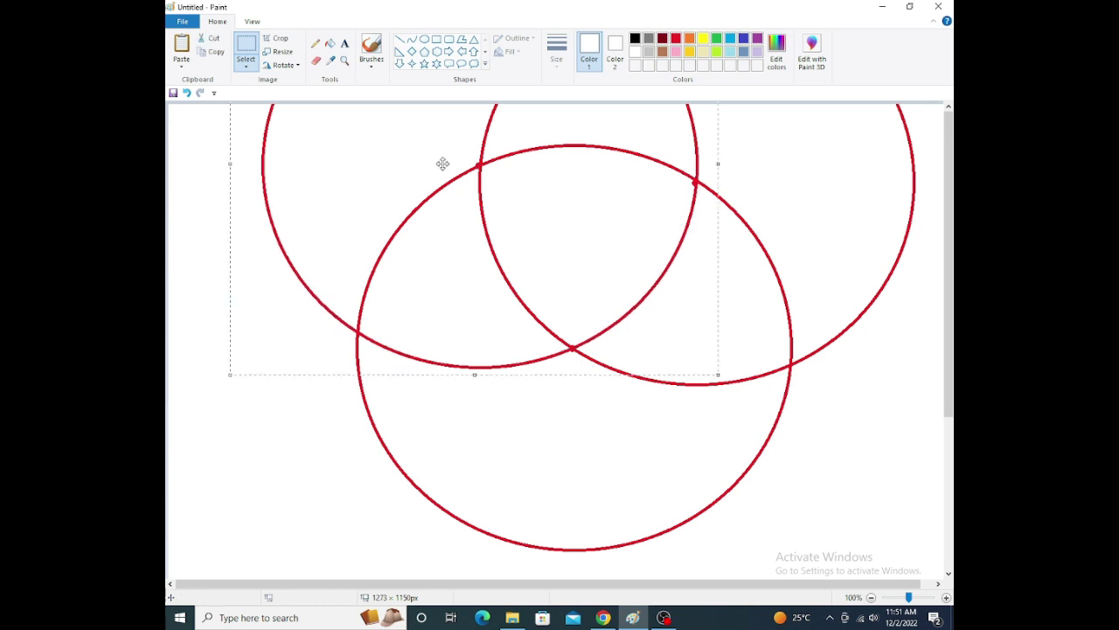
left_click(180, 56)
mouse_move(434, 400)
left_mouse_down()
mouse_move(408, 326)
mouse_move(384, 426)
mouse_move(372, 430)
mouse_move(374, 417)
left_mouse_up()
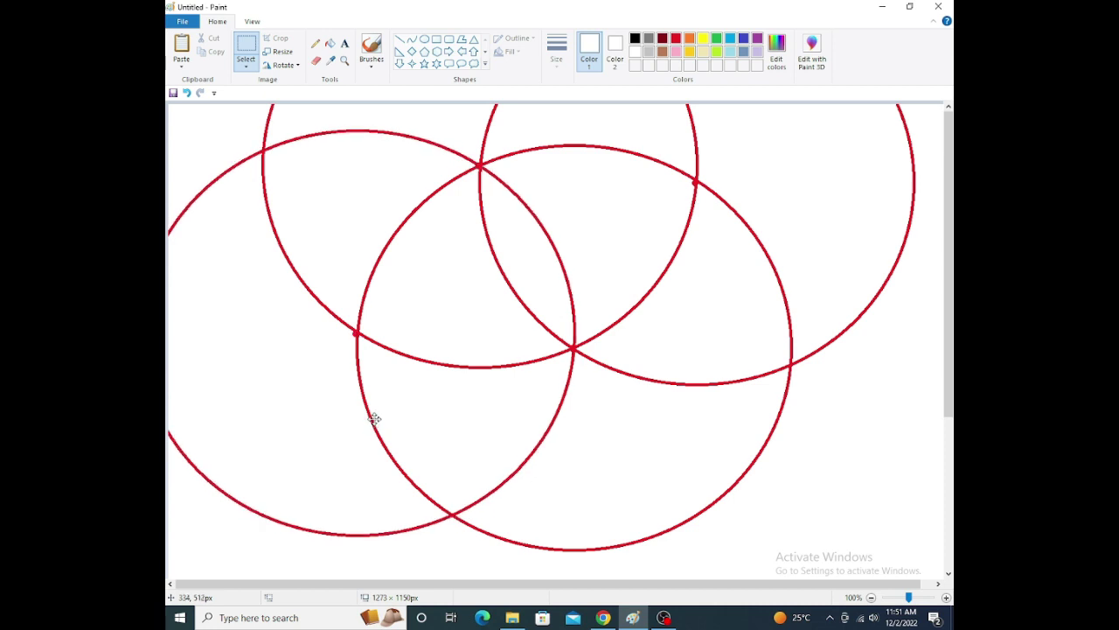
left_click(181, 46)
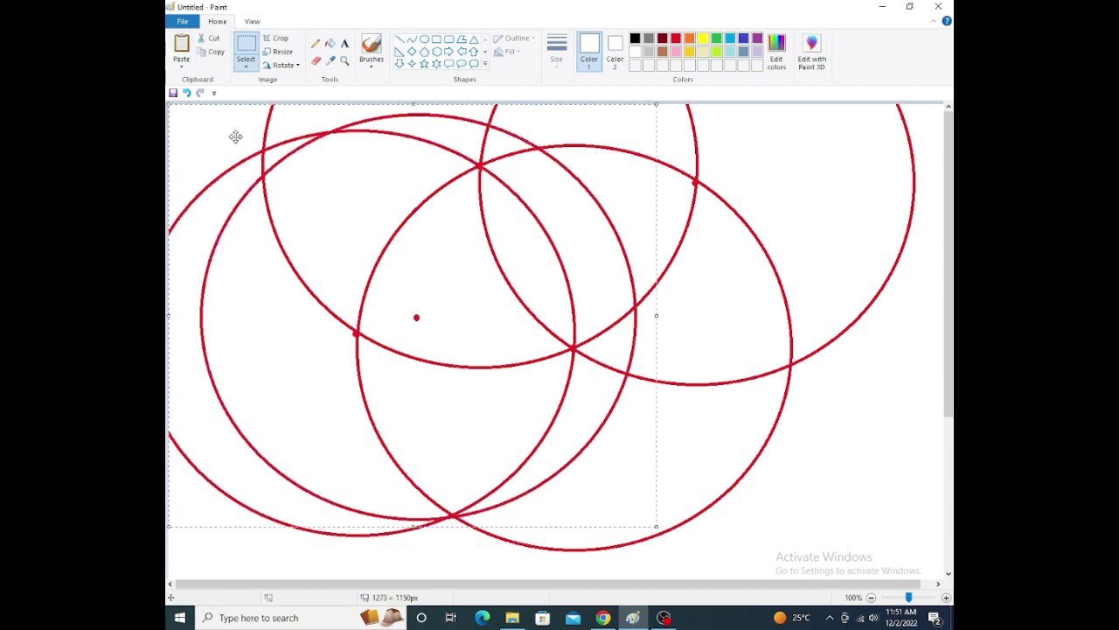
left_click_drag(394, 420, 588, 596)
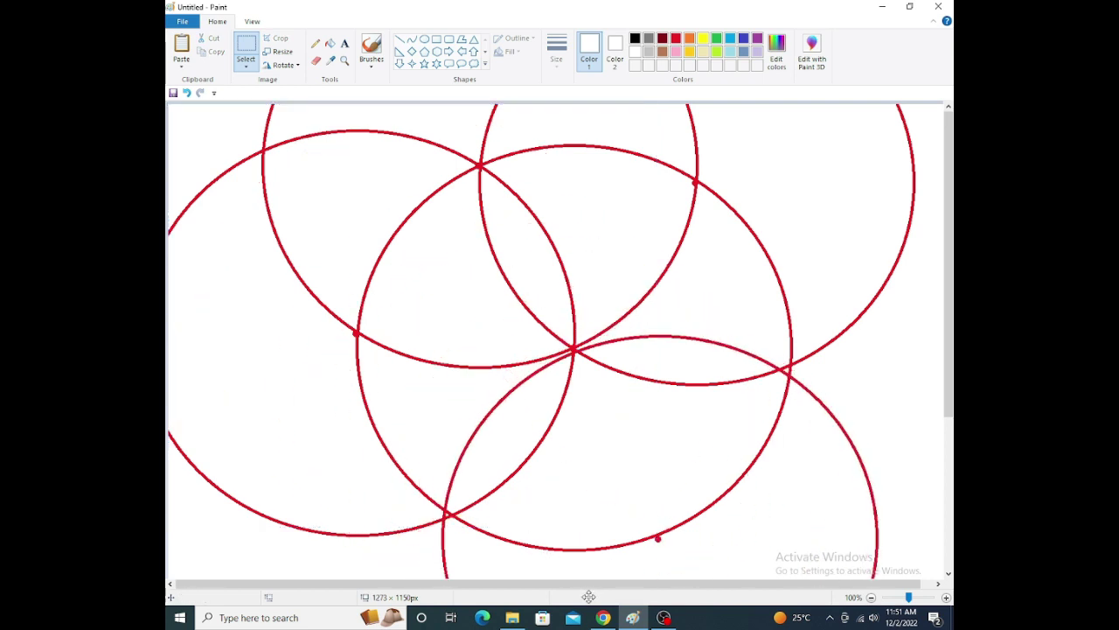
left_click_drag(589, 595, 595, 589)
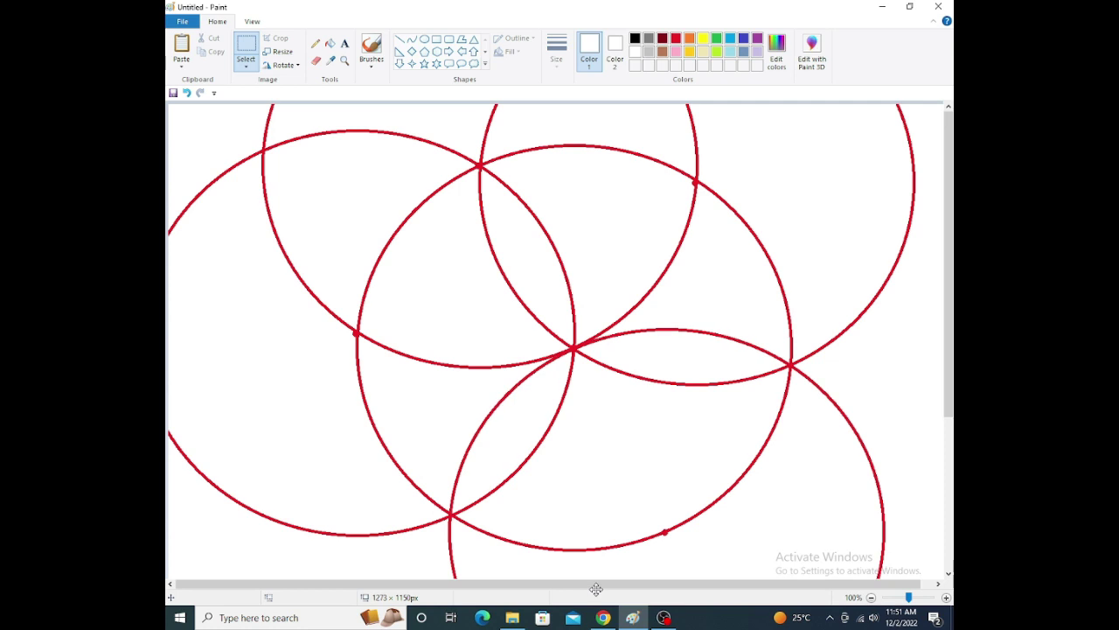
left_click_drag(595, 588, 597, 587)
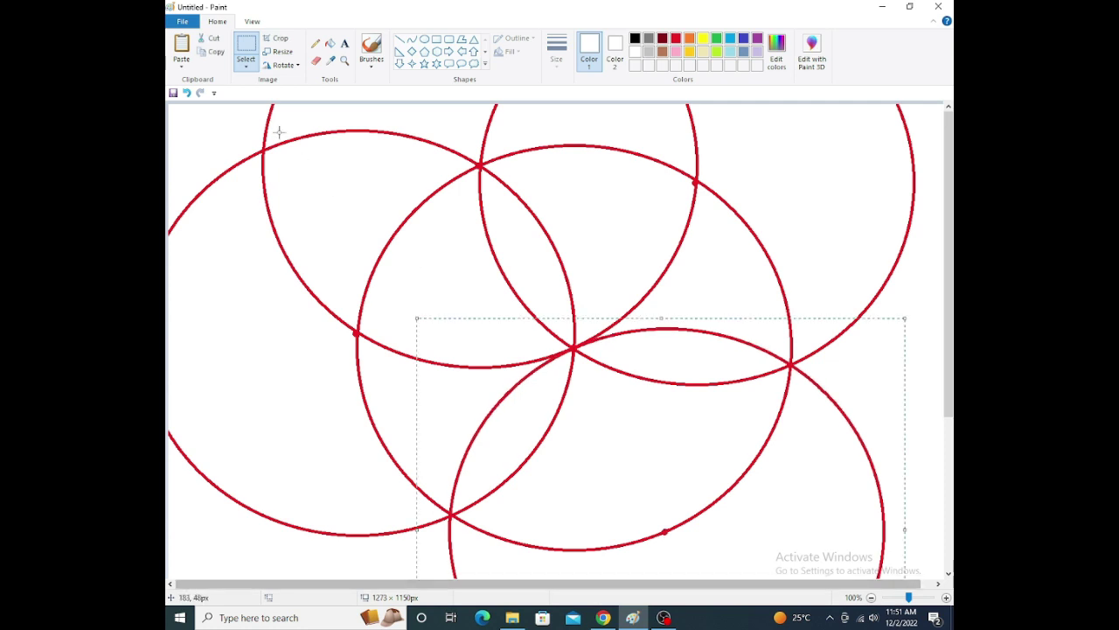
- Paste two further copies on the right and at the bottom, completing the ring
left_click(181, 42)
mouse_move(432, 289)
left_mouse_down()
mouse_move(869, 350)
mouse_move(889, 422)
left_mouse_up()
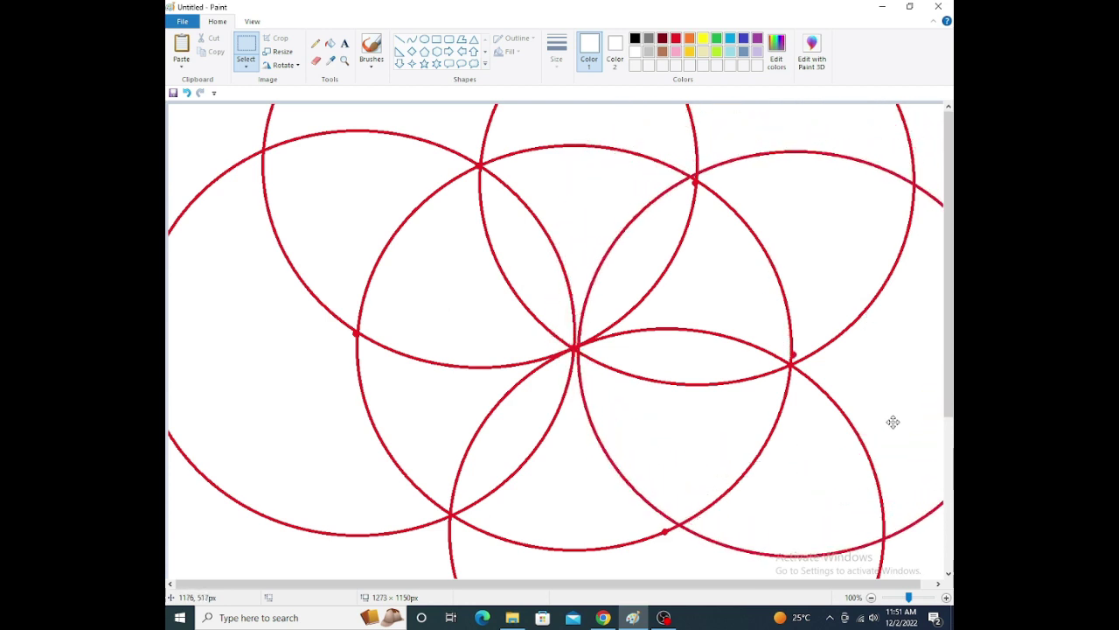
left_click_drag(889, 422, 891, 428)
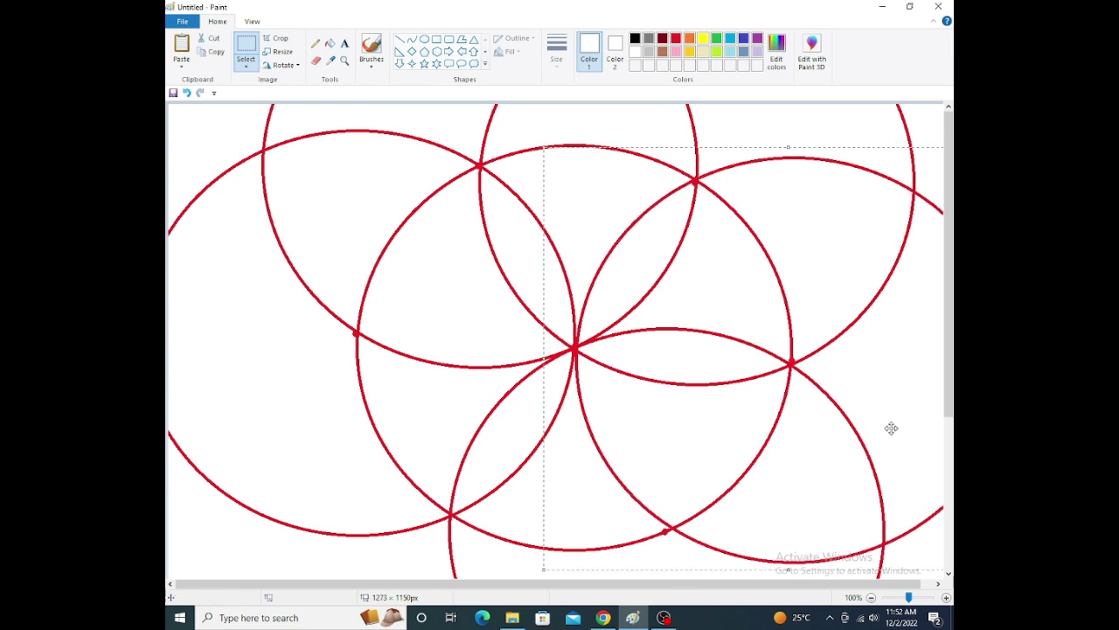
left_click(181, 45)
mouse_move(429, 332)
left_mouse_down()
mouse_move(492, 565)
mouse_move(437, 512)
mouse_move(464, 536)
left_mouse_up()
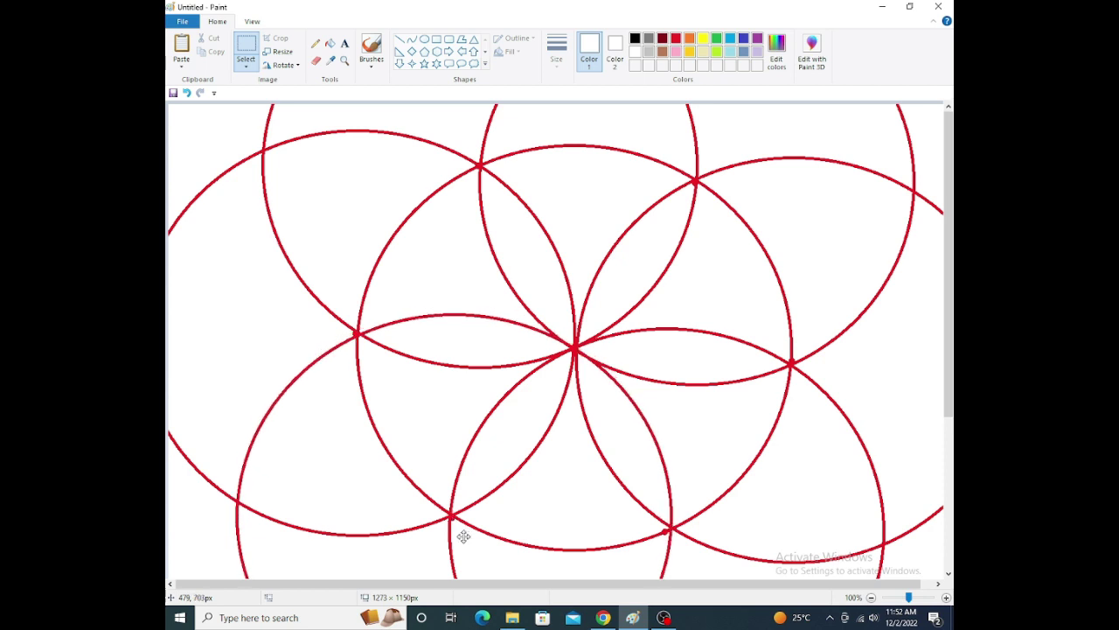
left_click_drag(463, 536, 462, 532)
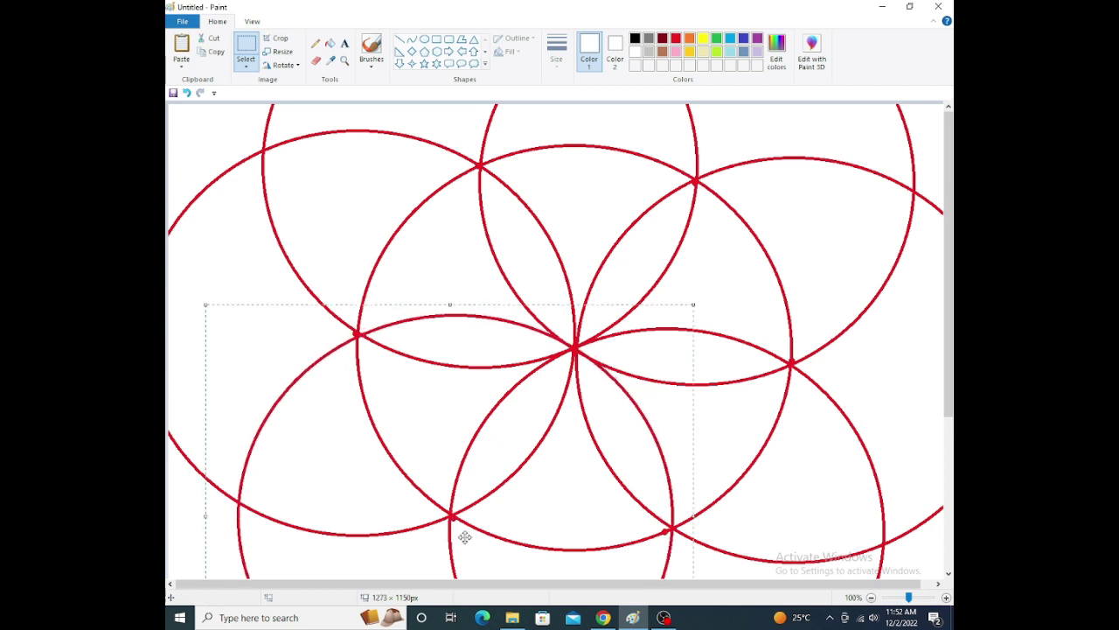
left_click(330, 42)
- Fill the six central petals alternately green and blue, then turn the area above them red
left_click(716, 38)
left_click(532, 219)
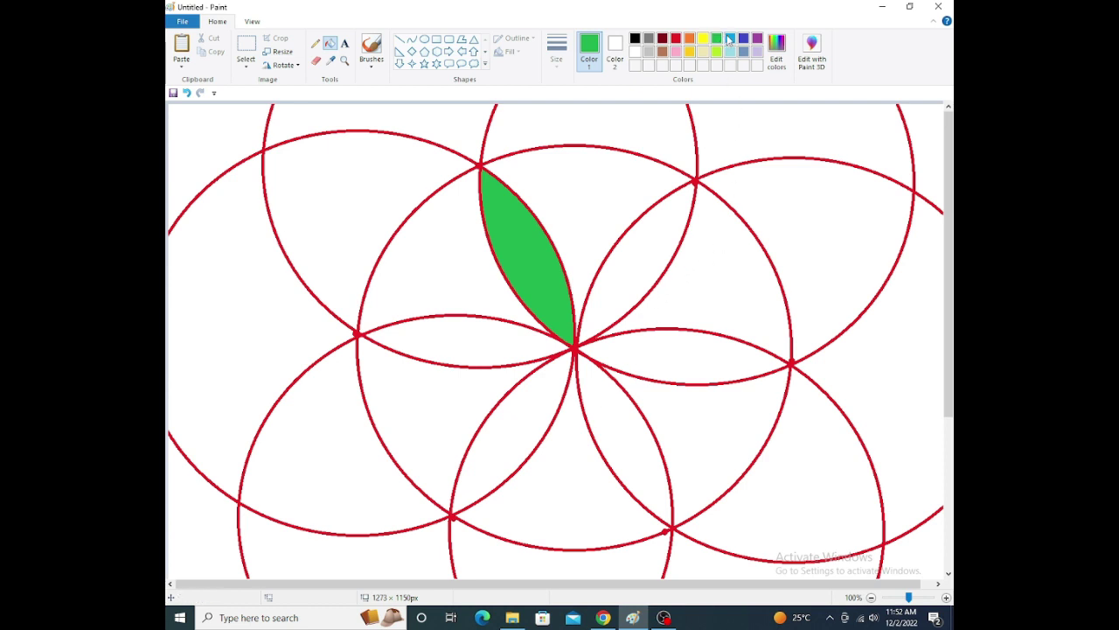
left_click(645, 252)
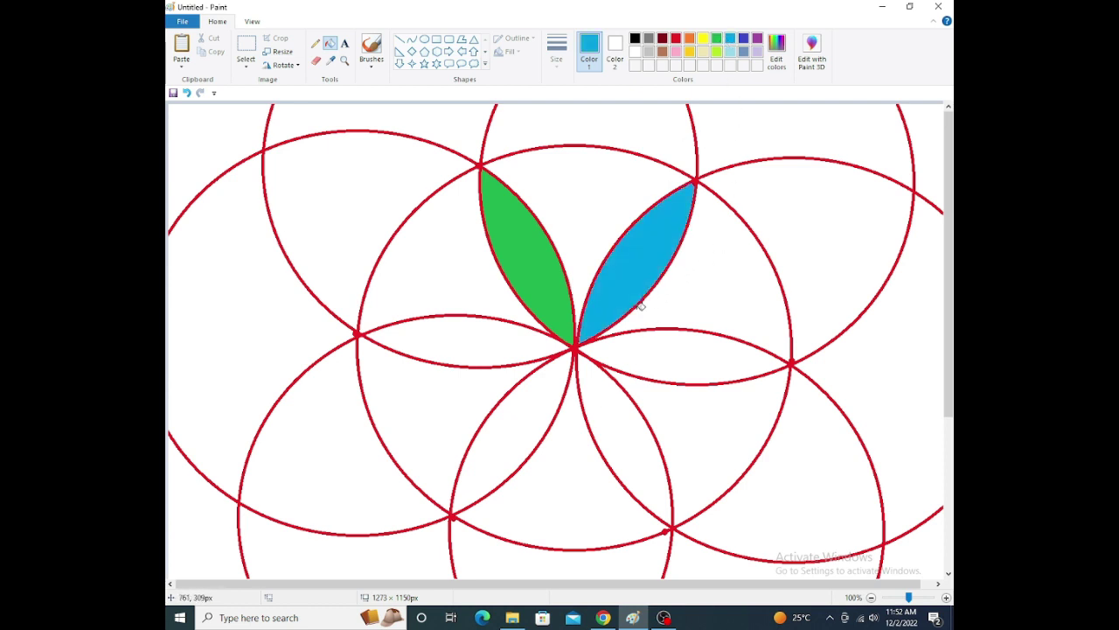
left_click(615, 417)
left_click(549, 332)
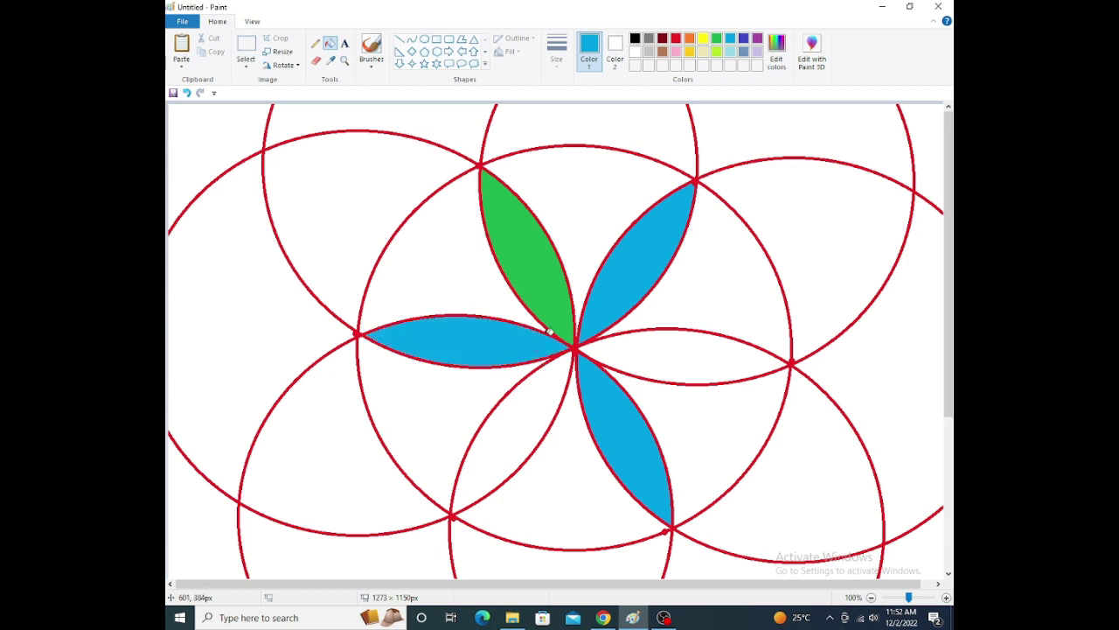
left_click(631, 351)
left_click(555, 378)
left_click(676, 40)
left_click(560, 175)
- Fill the outer regions on the left, bottom and upper right red to absorb the outlines
left_click(463, 115)
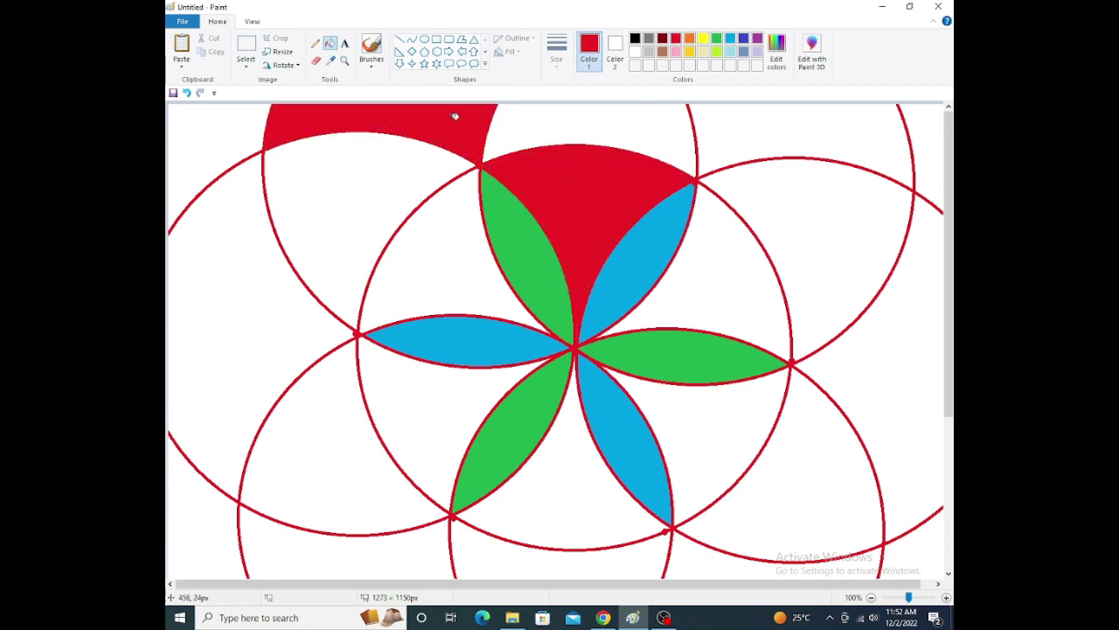
left_click(379, 175)
left_click(440, 258)
left_click(266, 293)
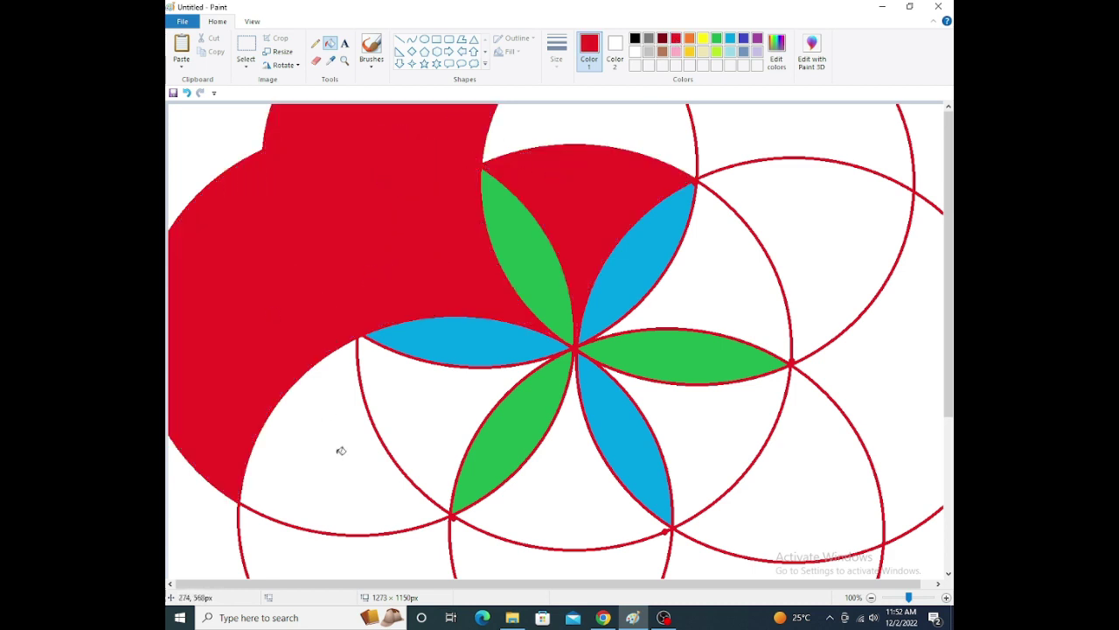
left_click(341, 451)
left_click(385, 429)
left_click(556, 469)
left_click(724, 411)
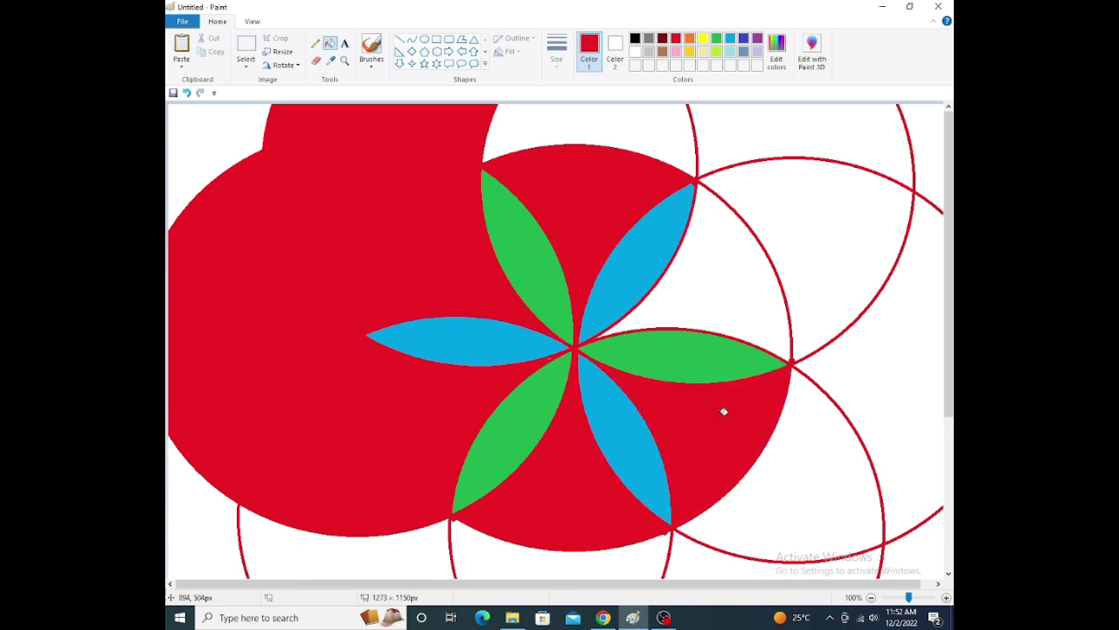
left_click(744, 284)
left_click(809, 230)
left_click(795, 139)
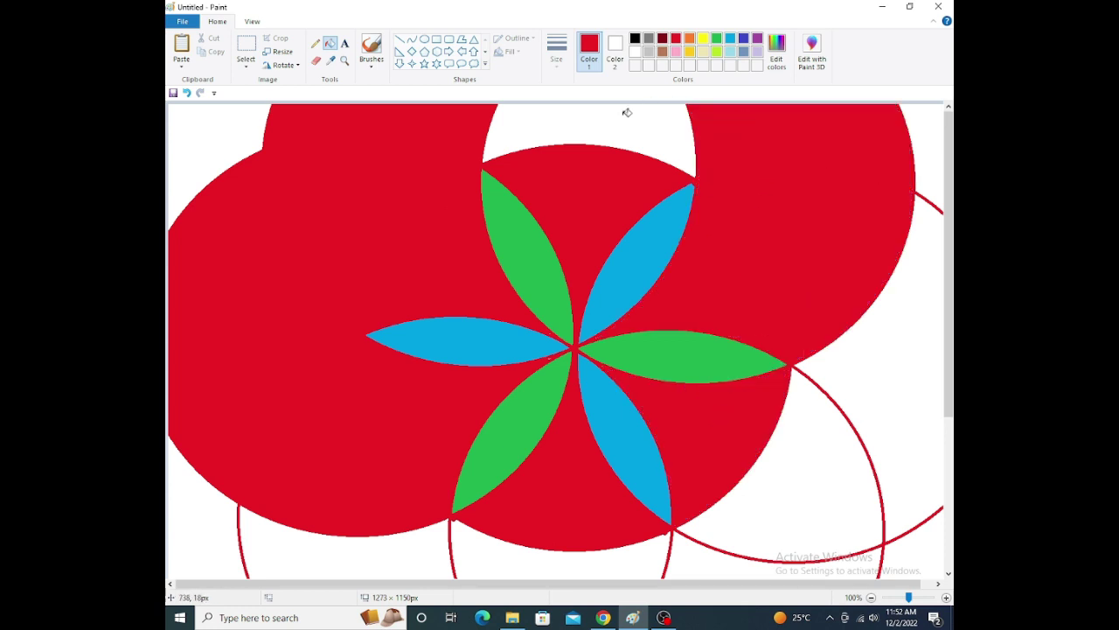
left_click(654, 126)
- Fill the remaining right, bottom-edge and corner regions red, then turn all the red white
left_click(923, 145)
left_click(908, 360)
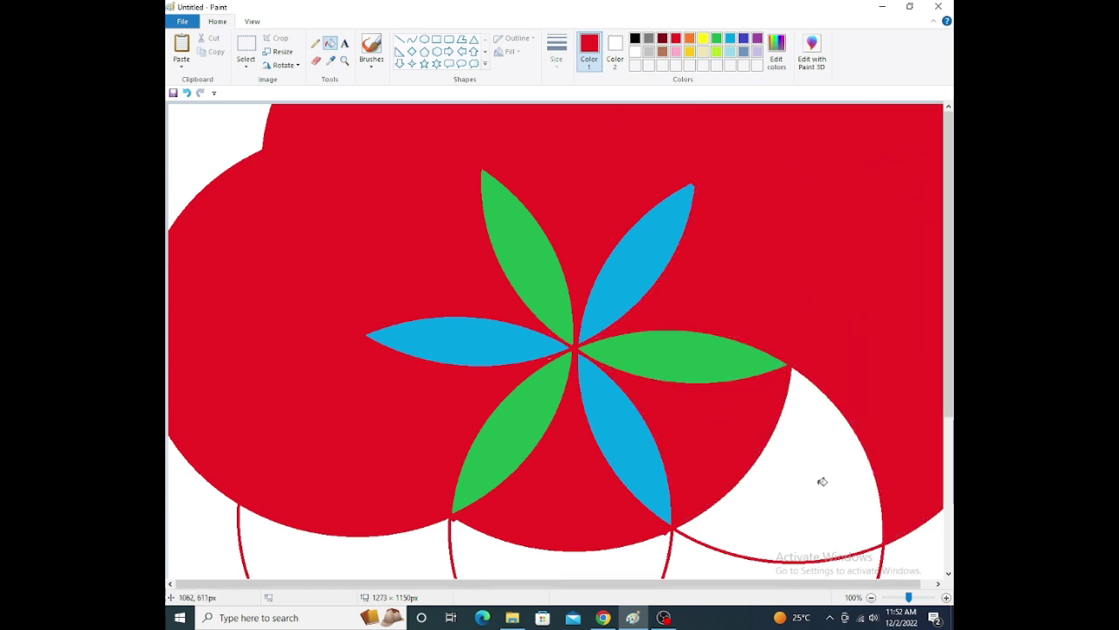
left_click(803, 502)
left_click(914, 566)
left_click(708, 563)
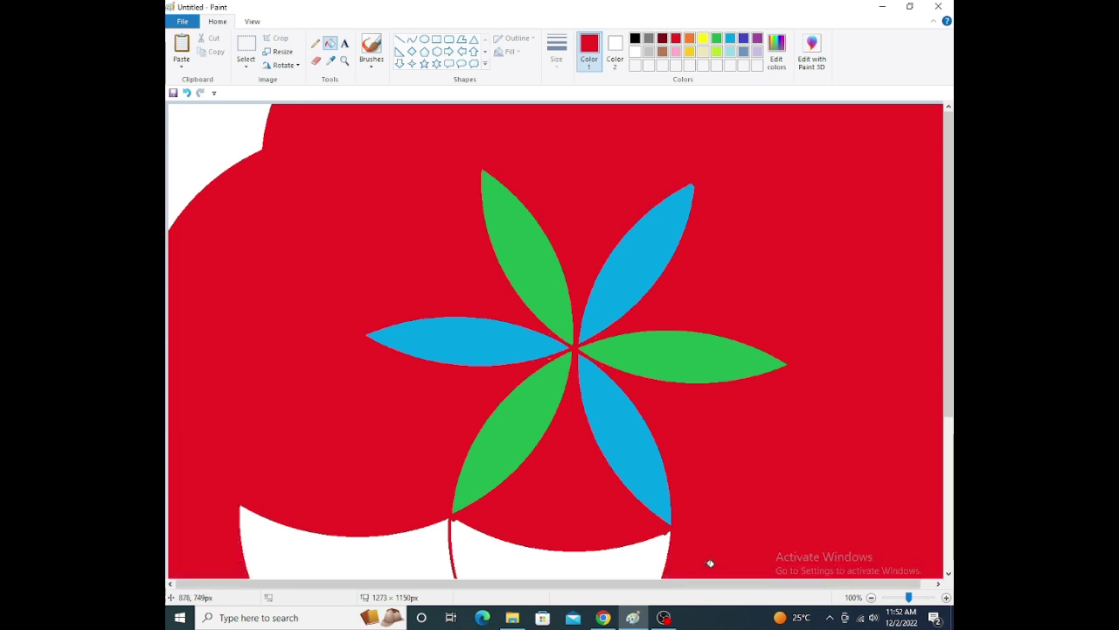
left_click(586, 564)
left_click(382, 552)
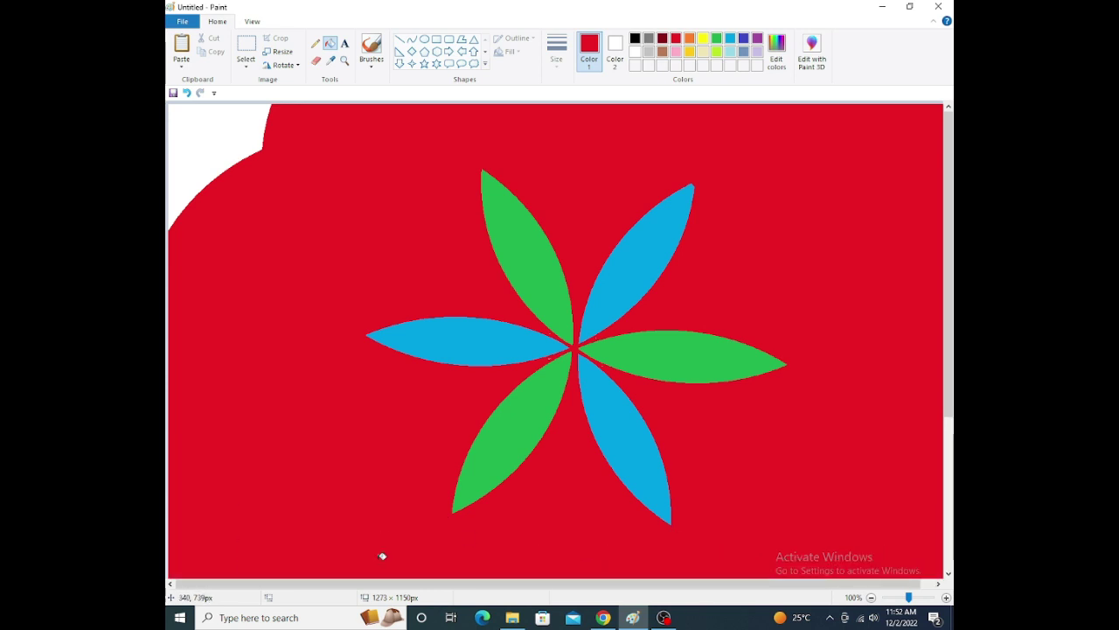
left_click(203, 131)
left_click(636, 52)
left_click(771, 217)
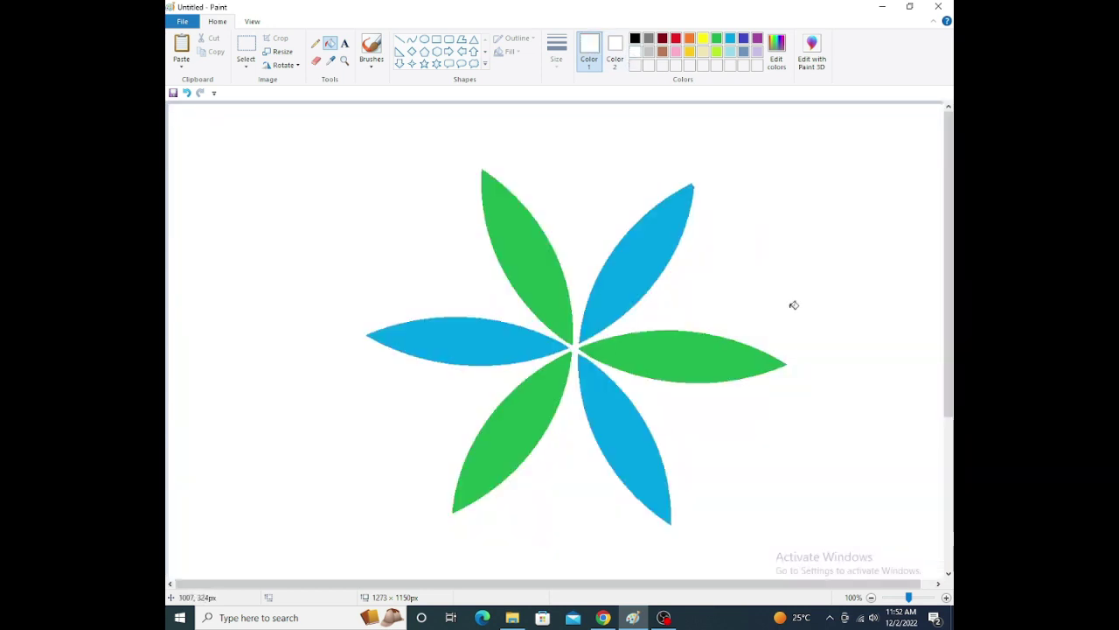